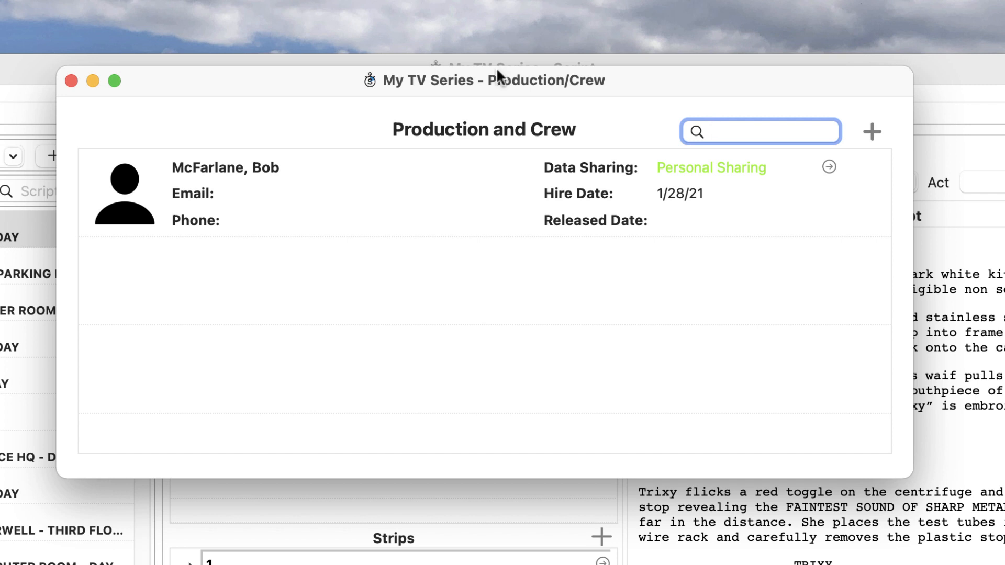
Start a new blank production/crew entry from the saved contacts list
left_click(867, 129)
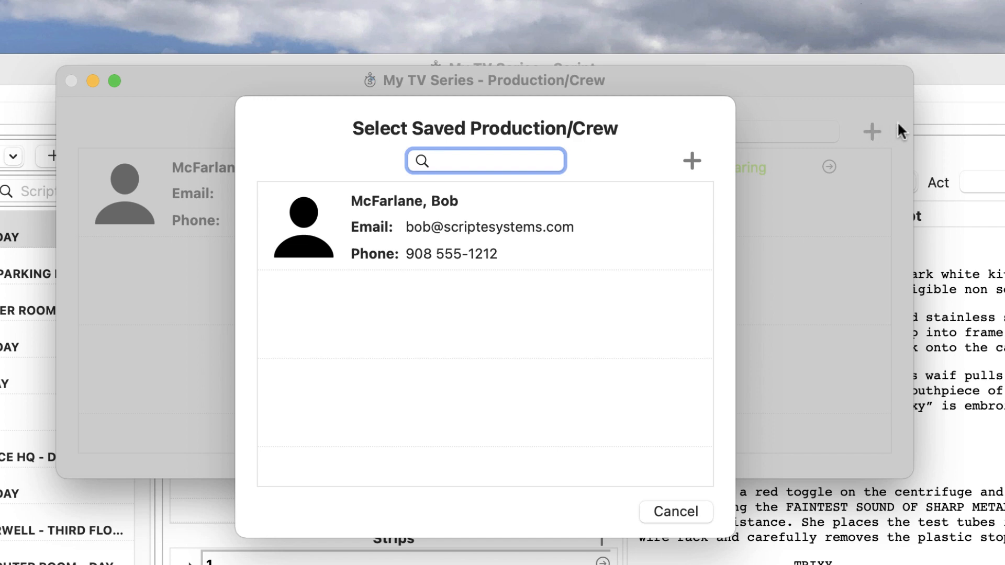
left_click(691, 161)
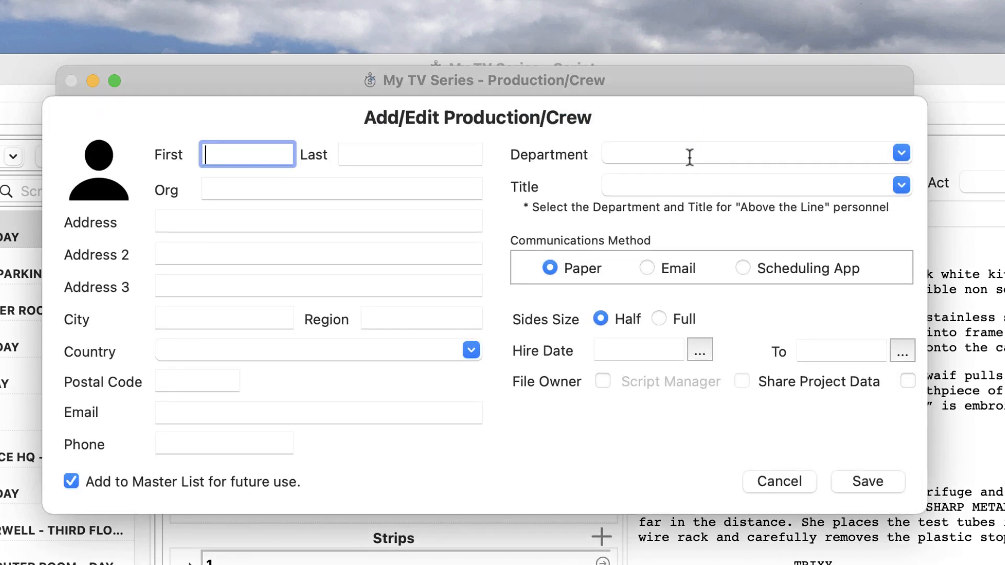
Enter the new person's first name, last name and work e-mail address in the crew form
type("Jane")
key("Tab")
type("Producer")
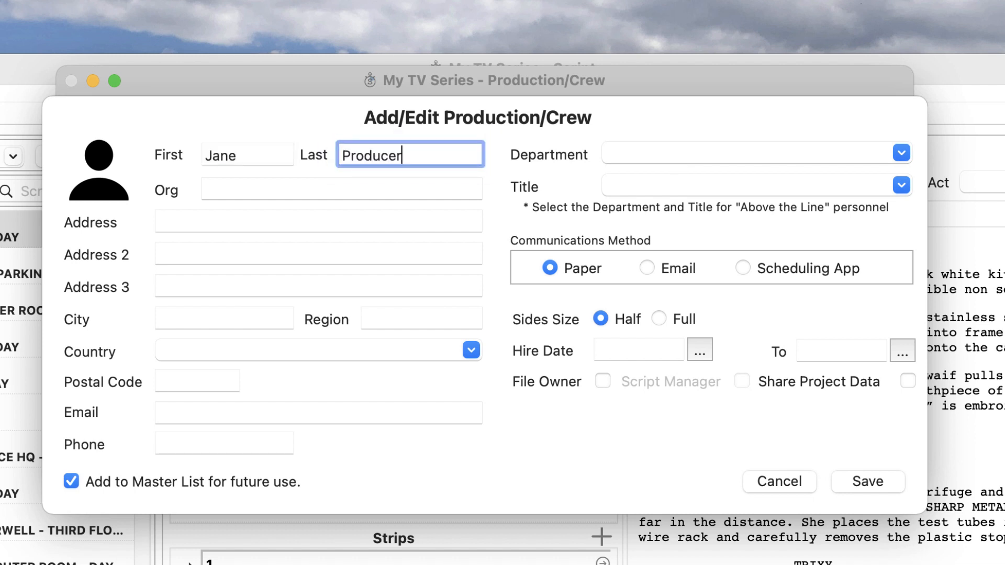
left_click(321, 413)
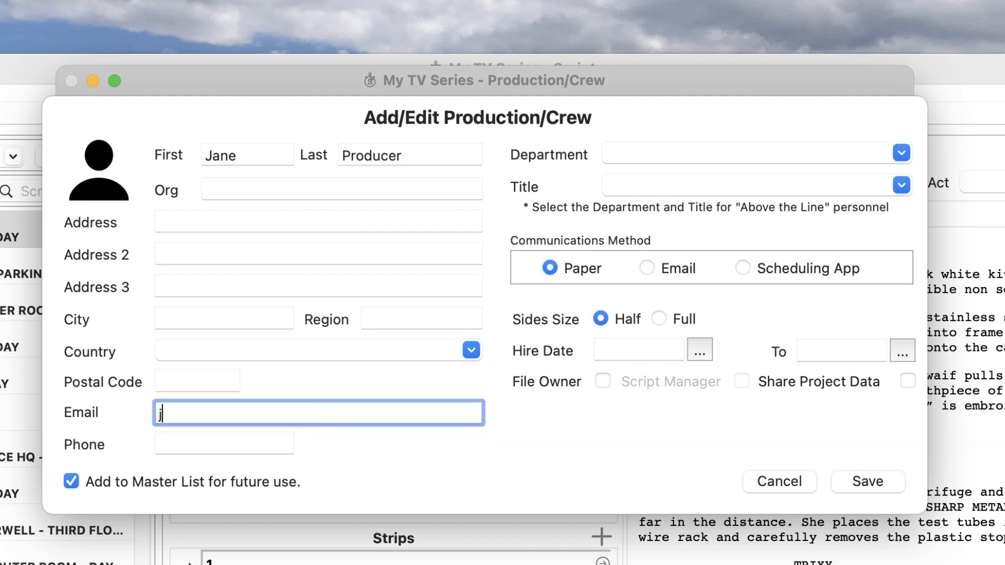
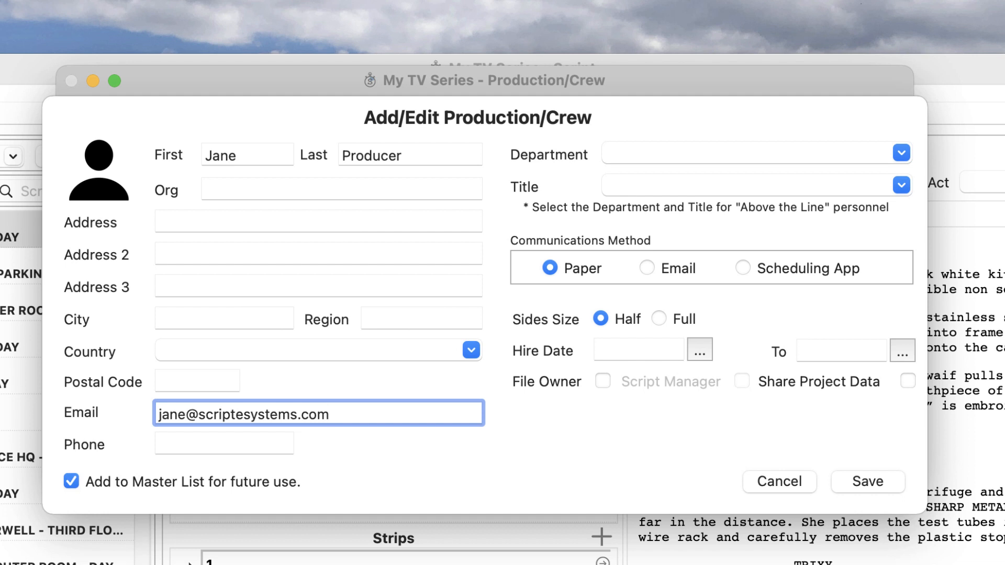
key("Tab")
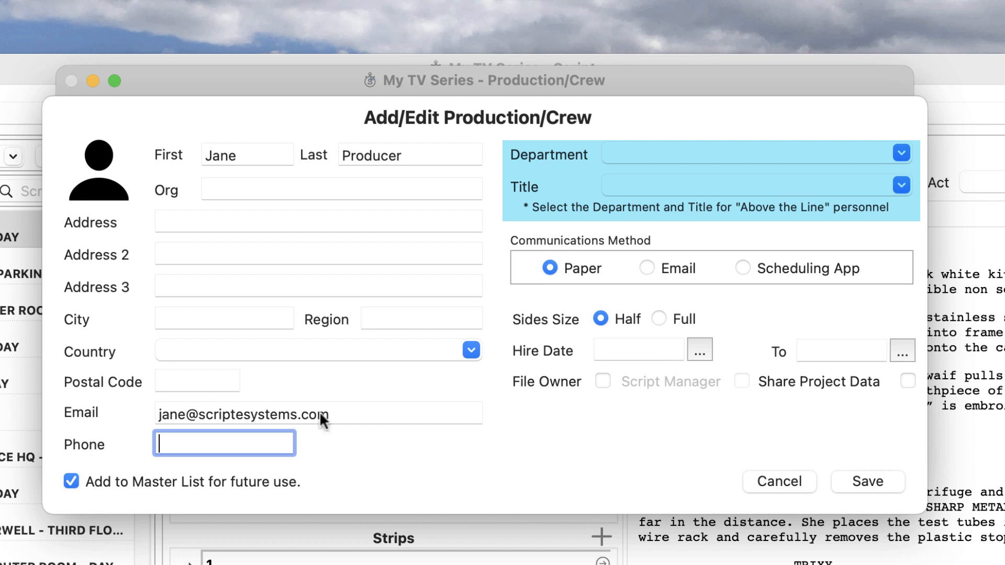
Set the department to Production and the title to Executive Producer
left_click(904, 155)
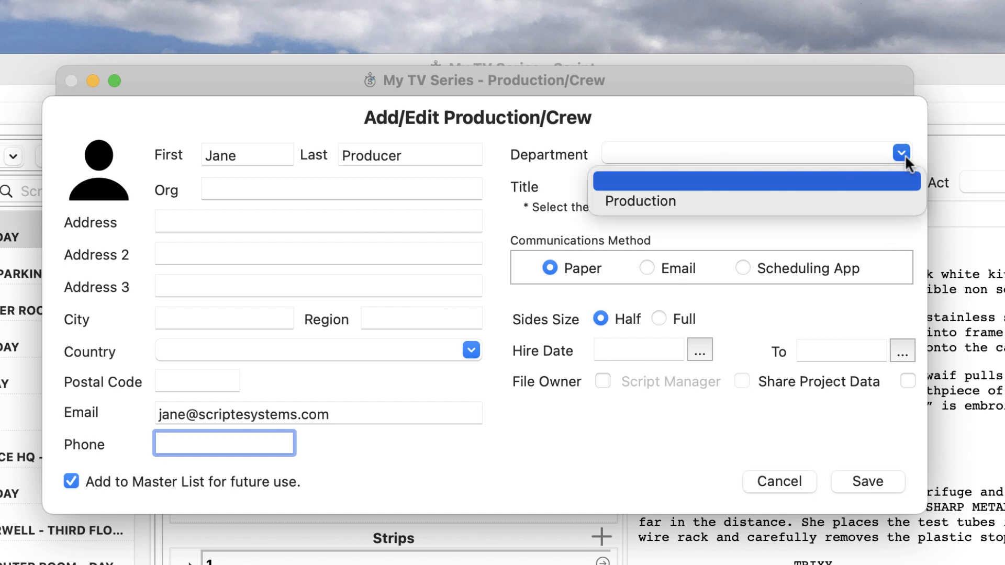
left_click(862, 200)
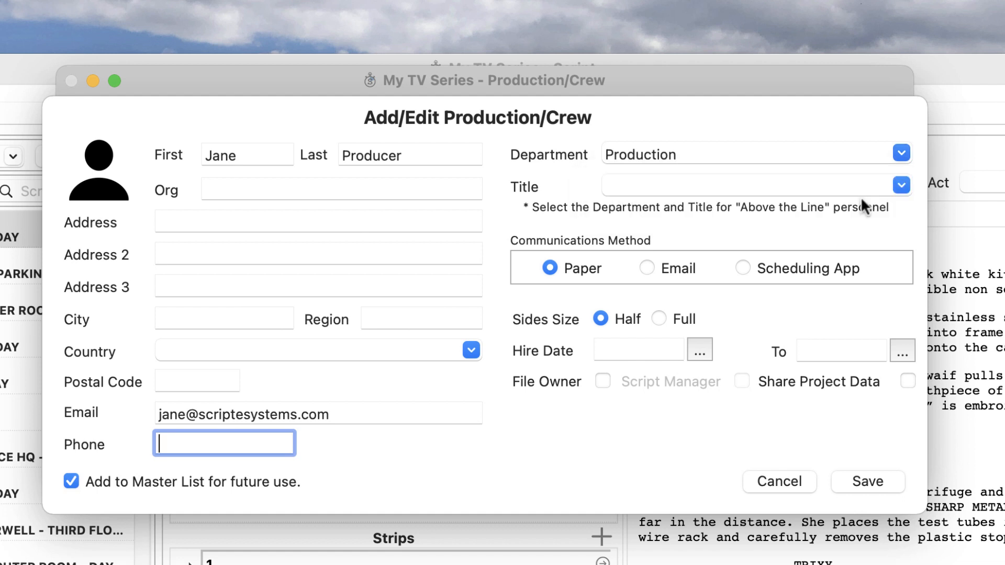
left_click(900, 185)
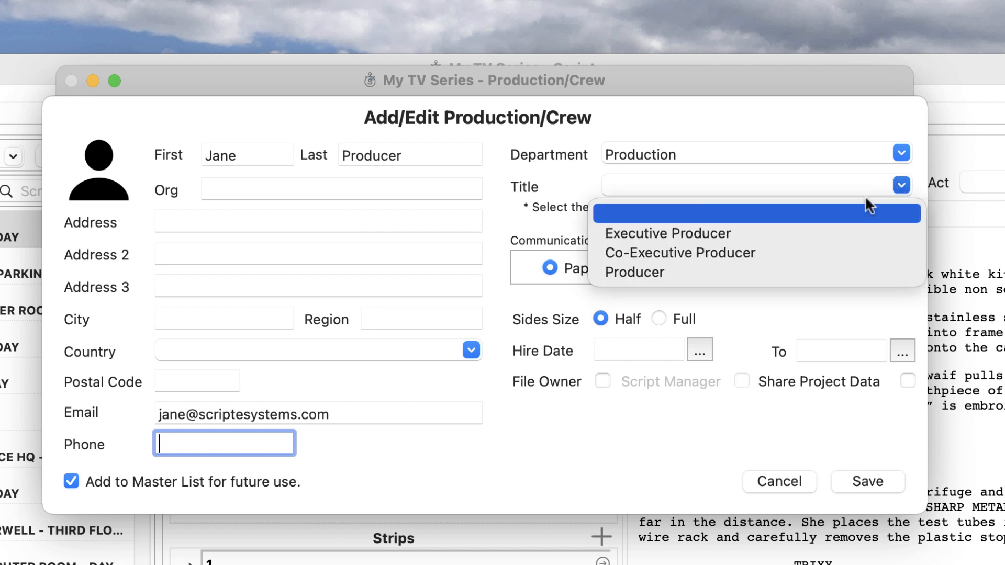
left_click(780, 230)
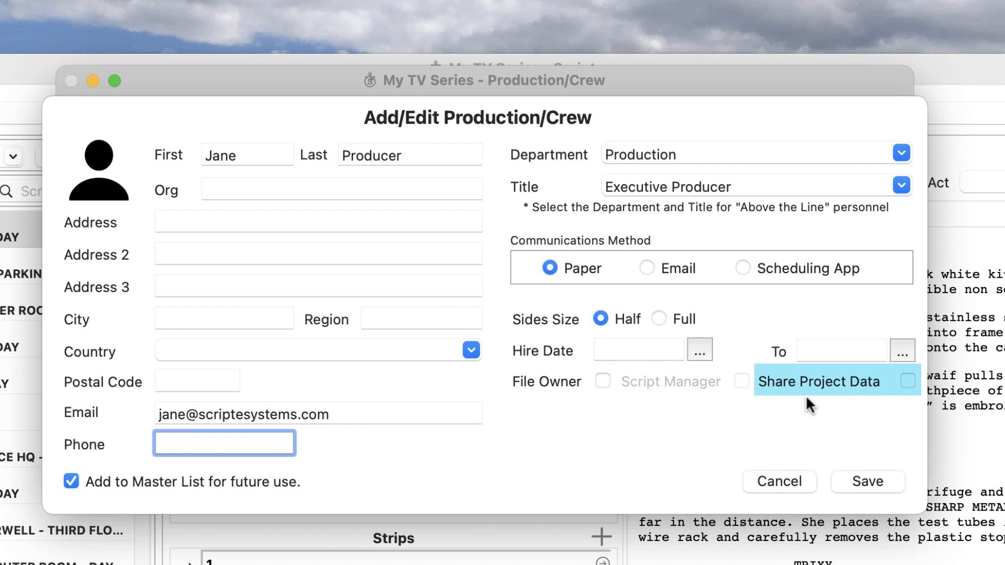
Save the Executive Producer to the crew list, cancel the deletion prompt, and close the window
left_click(866, 480)
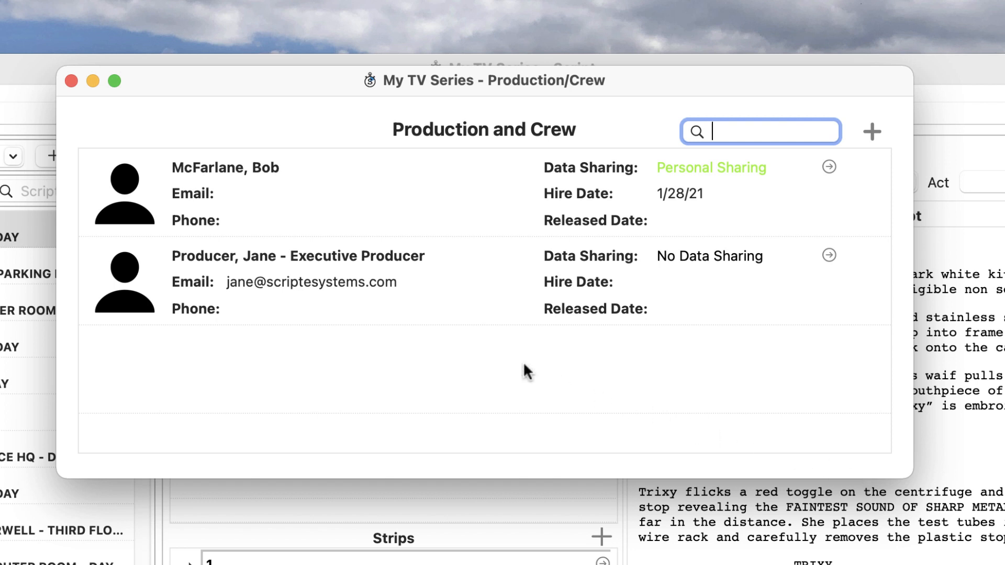
left_click(392, 304)
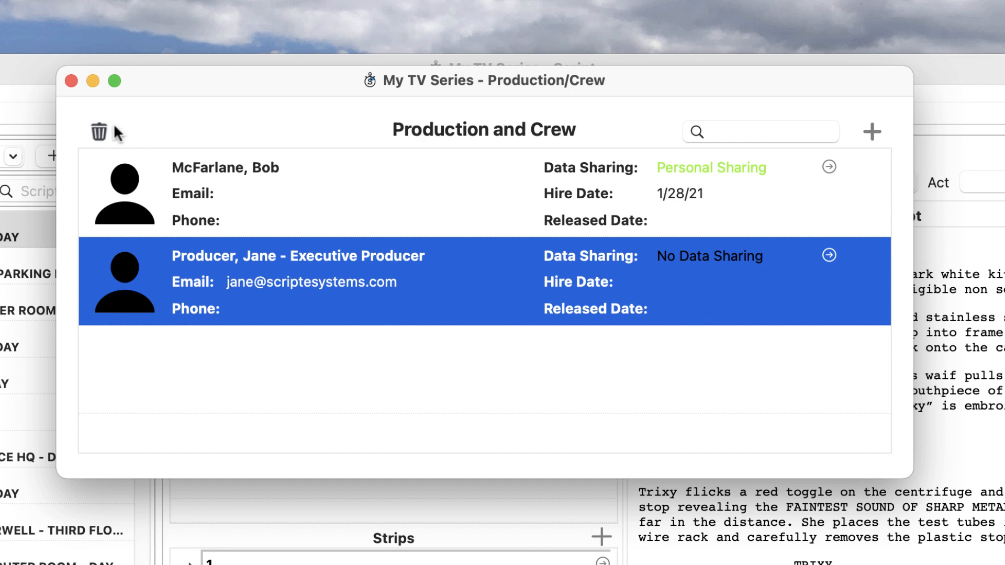
left_click(99, 131)
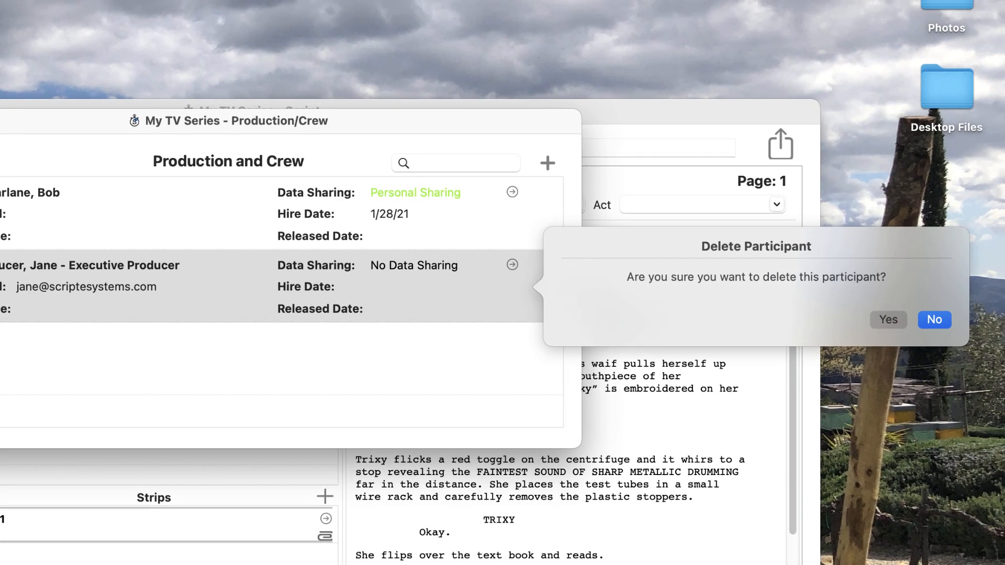
left_click(936, 320)
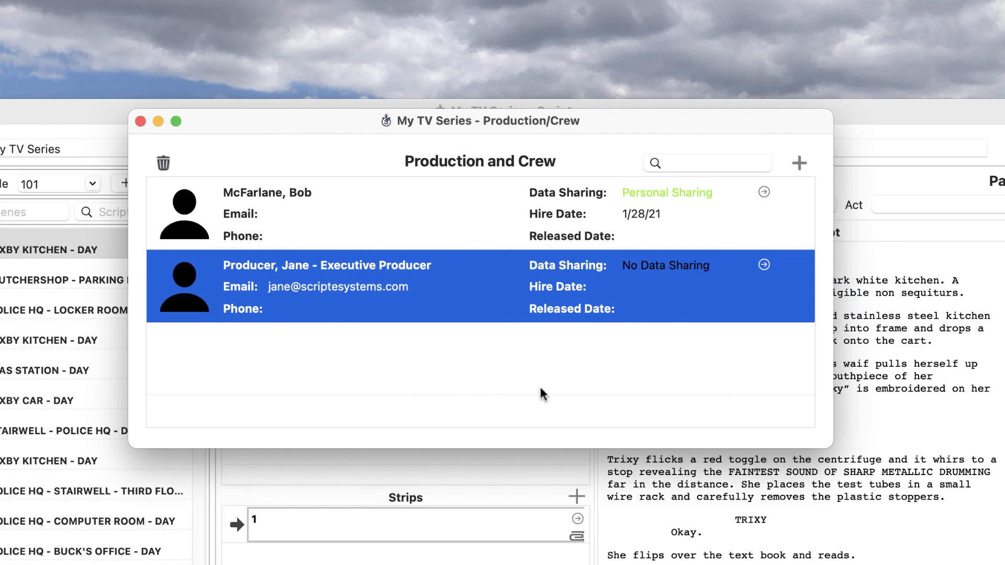
left_click(141, 121)
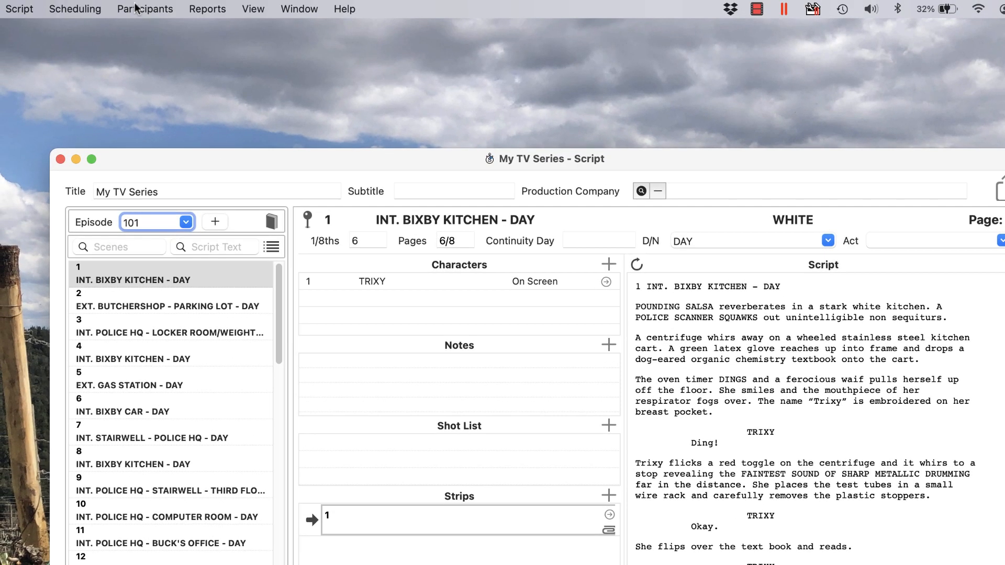
Open the Units window from the Participants menu
left_click(135, 9)
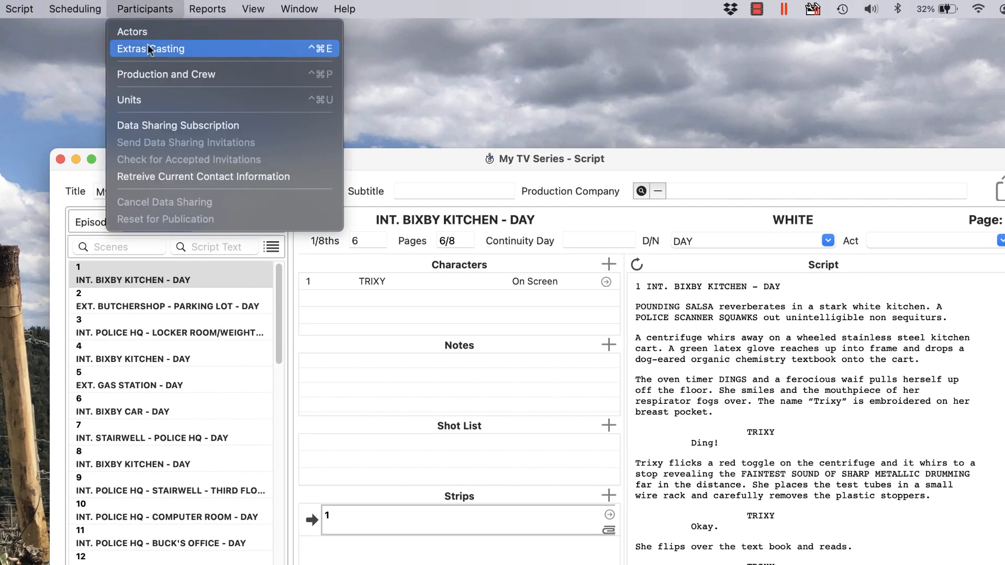
left_click(165, 97)
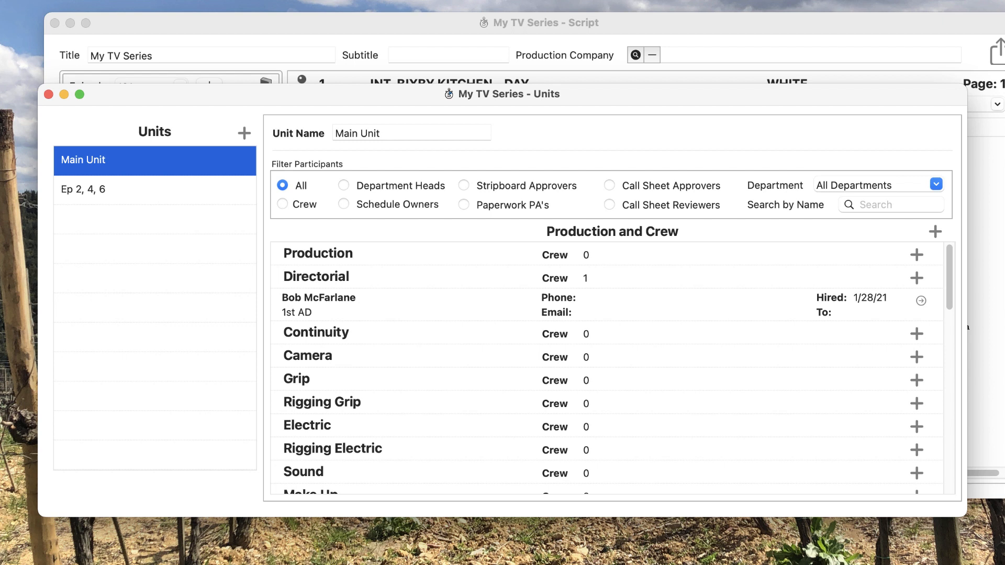
left_click(245, 133)
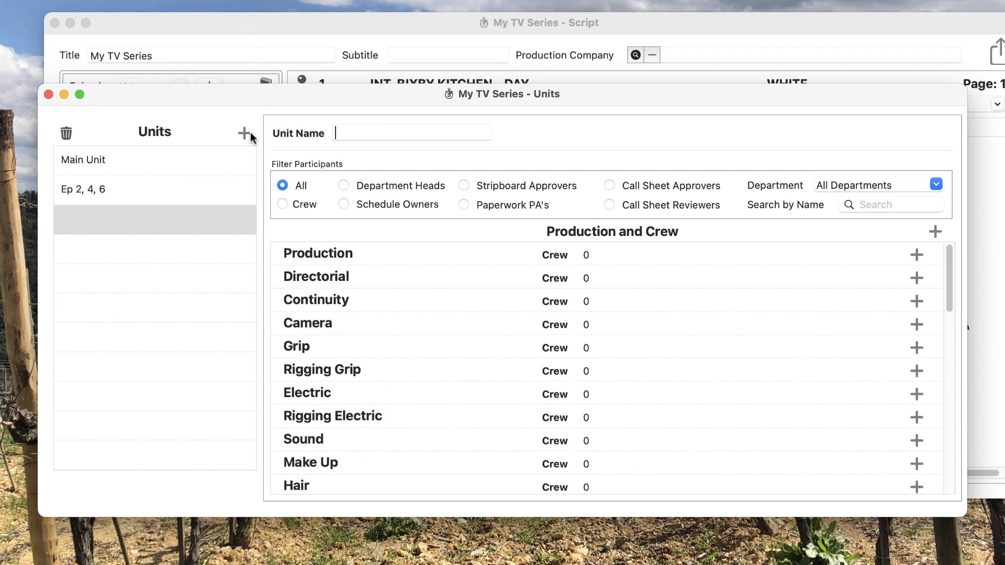
type("Splinter")
key("Tab")
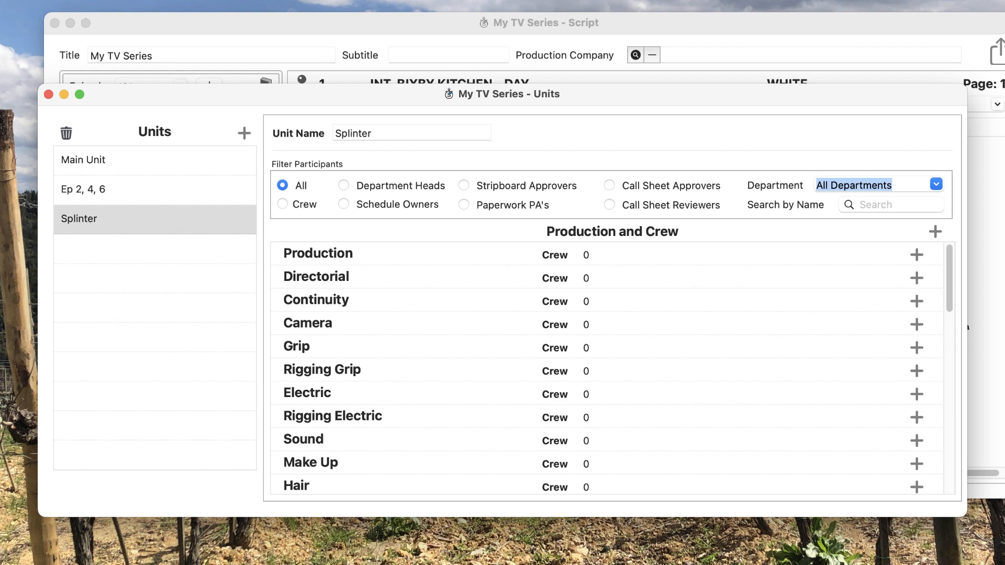
left_click(152, 160)
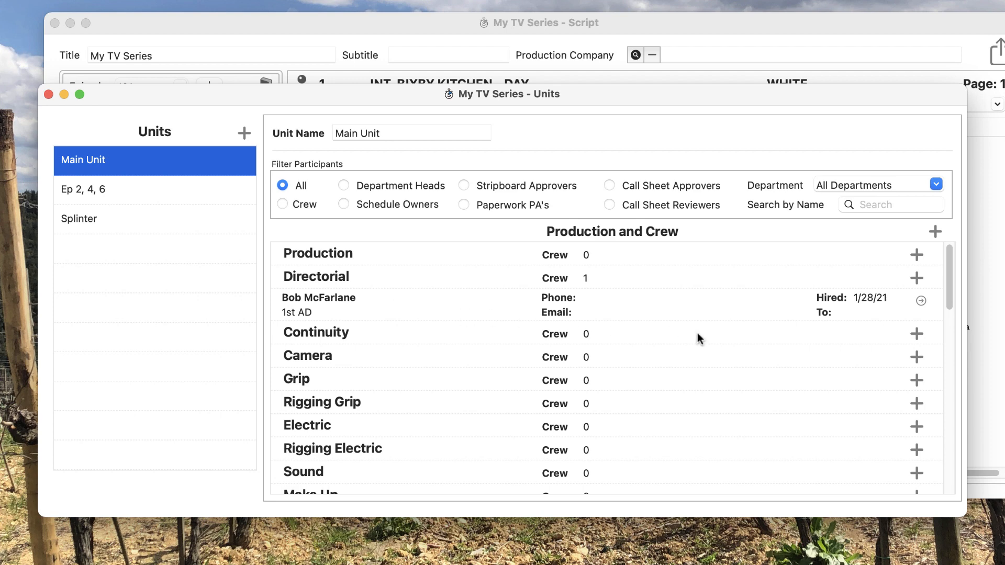
Open the saved-people list for the Continuity department, browse it, and start a new entry
left_click(916, 334)
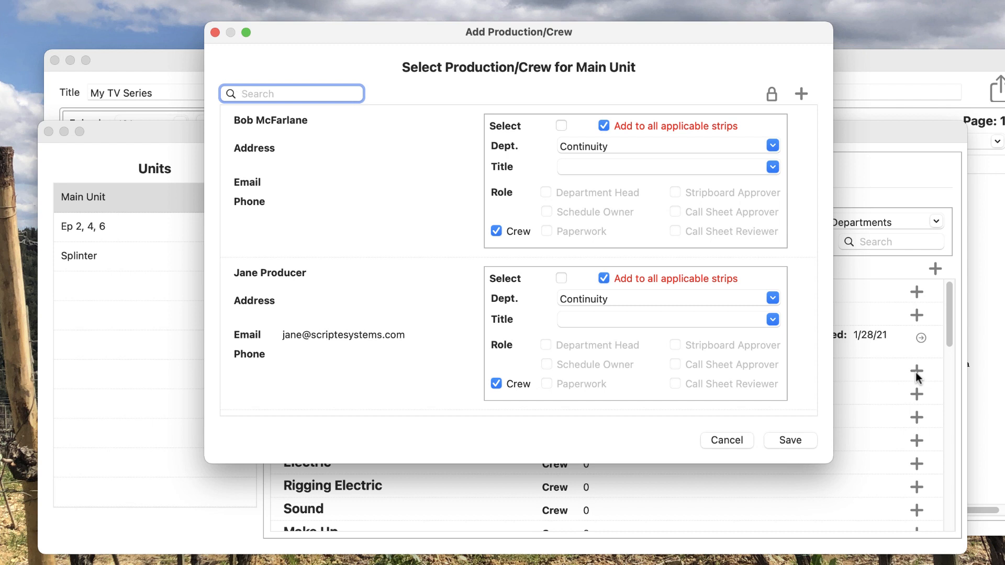
type("jane")
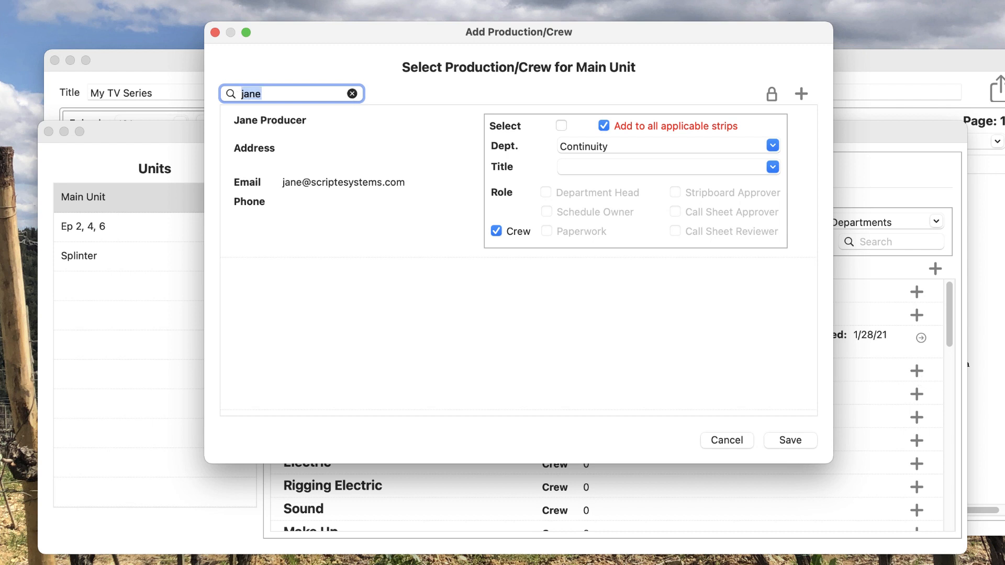
left_click(354, 94)
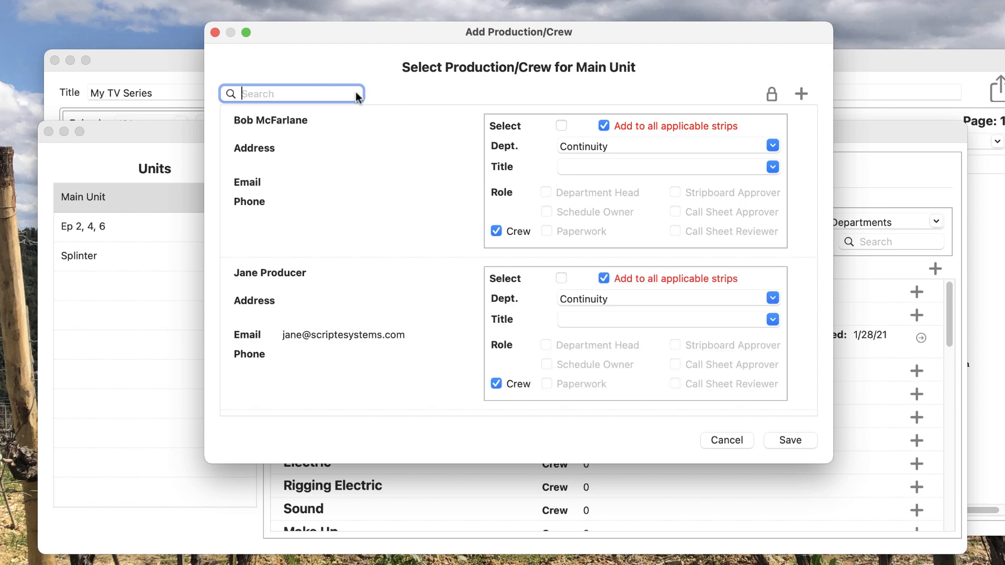
left_click(771, 96)
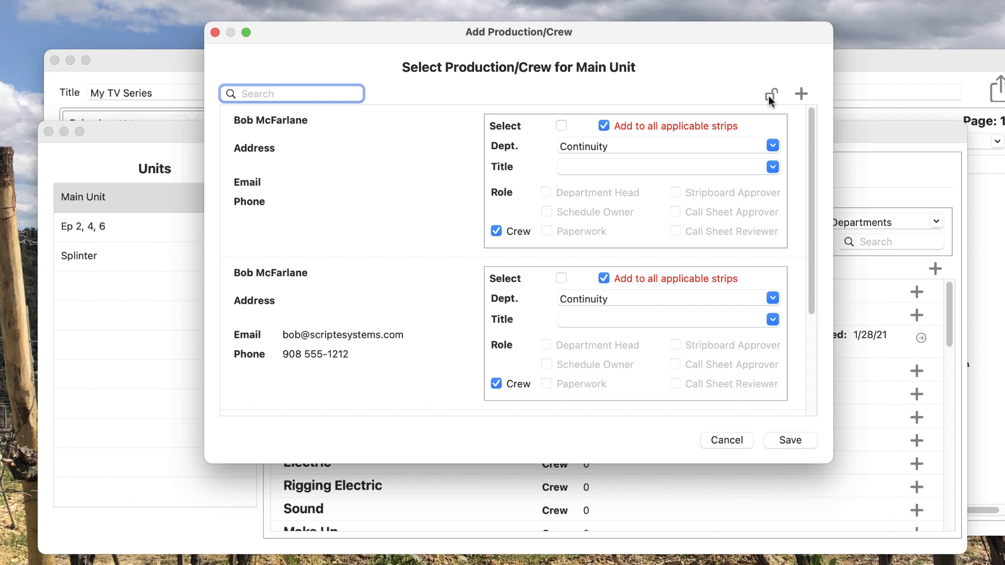
left_click(770, 95)
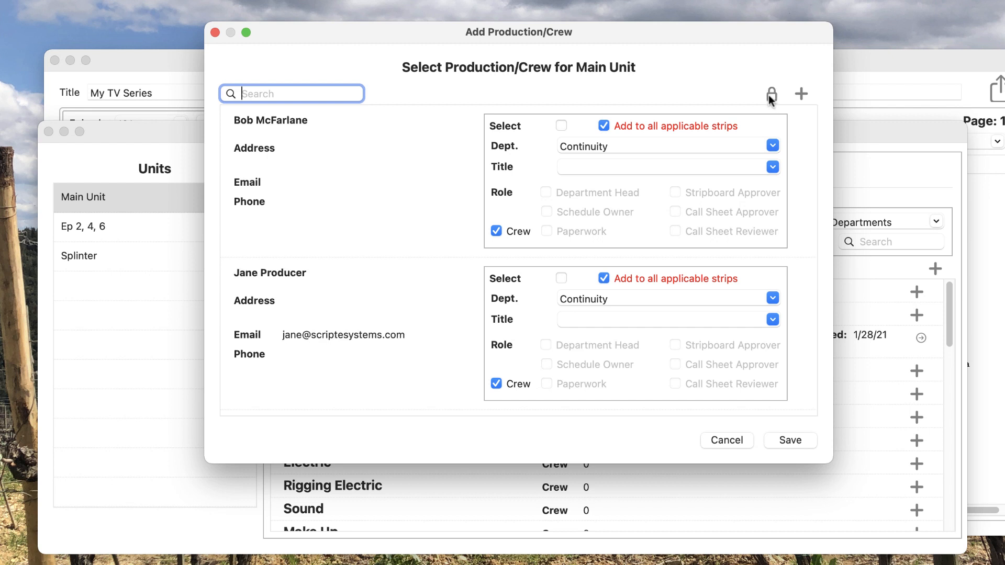
left_click(802, 94)
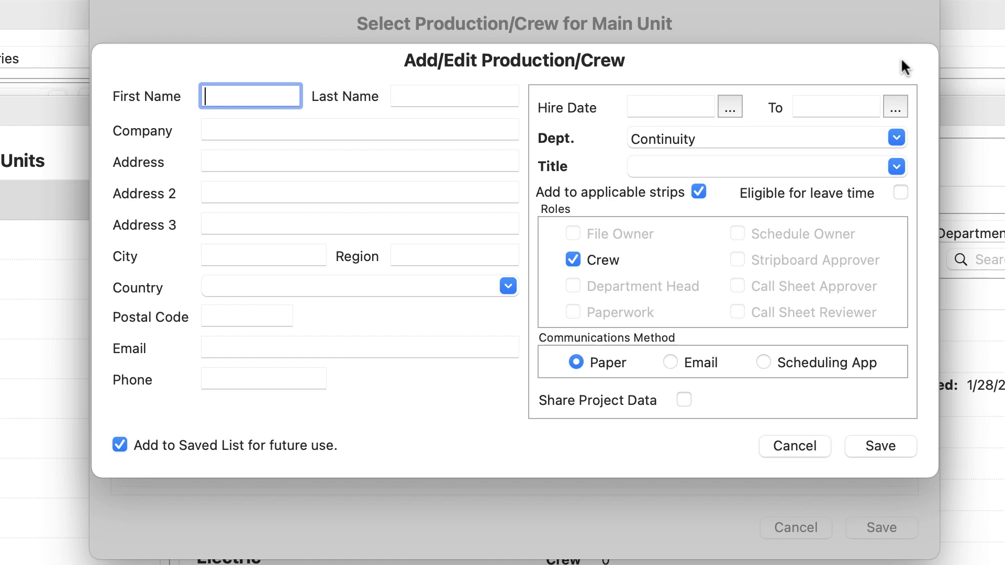
Enter the new Continuity member's first name, last name and work e-mail address
key("Tab")
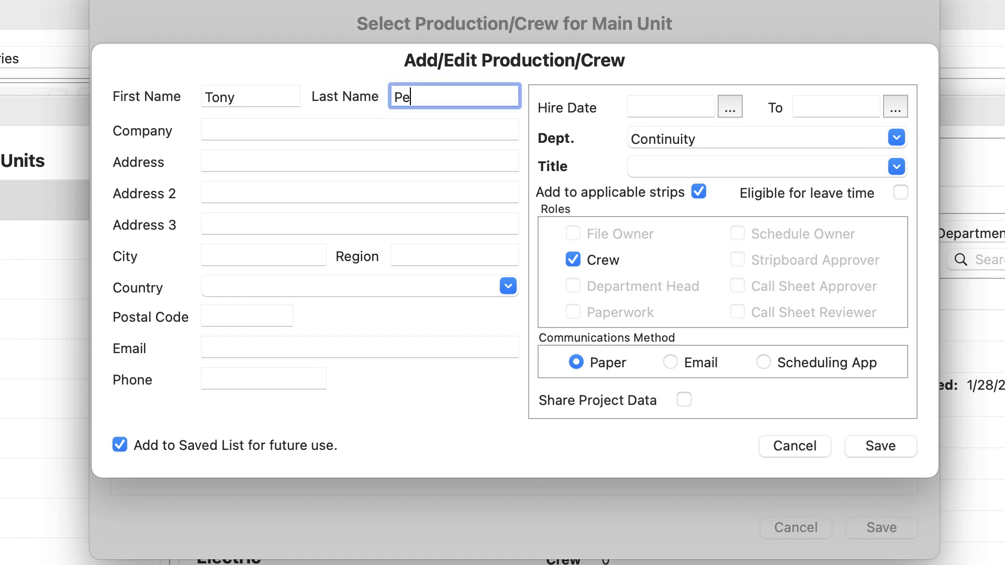
left_click(328, 353)
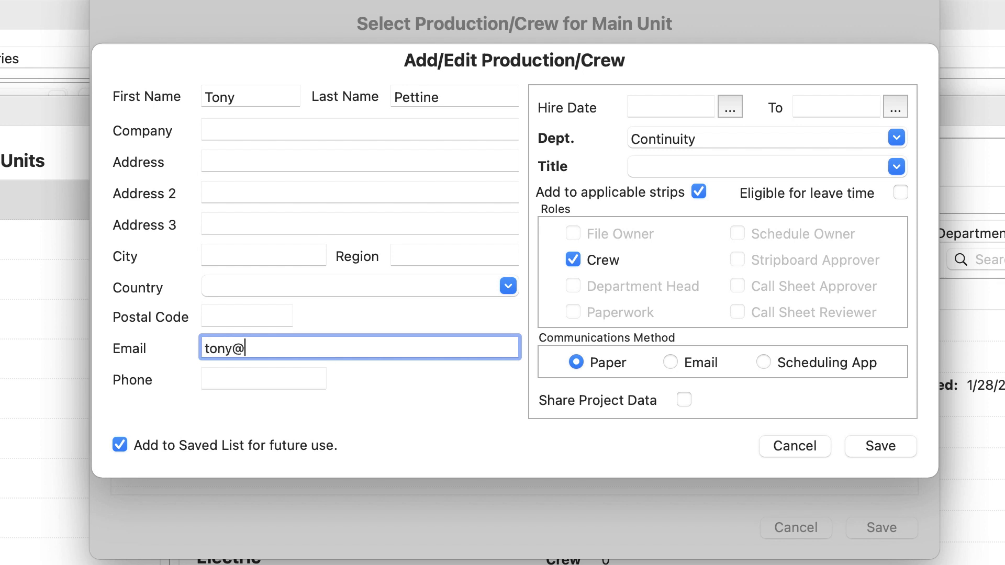
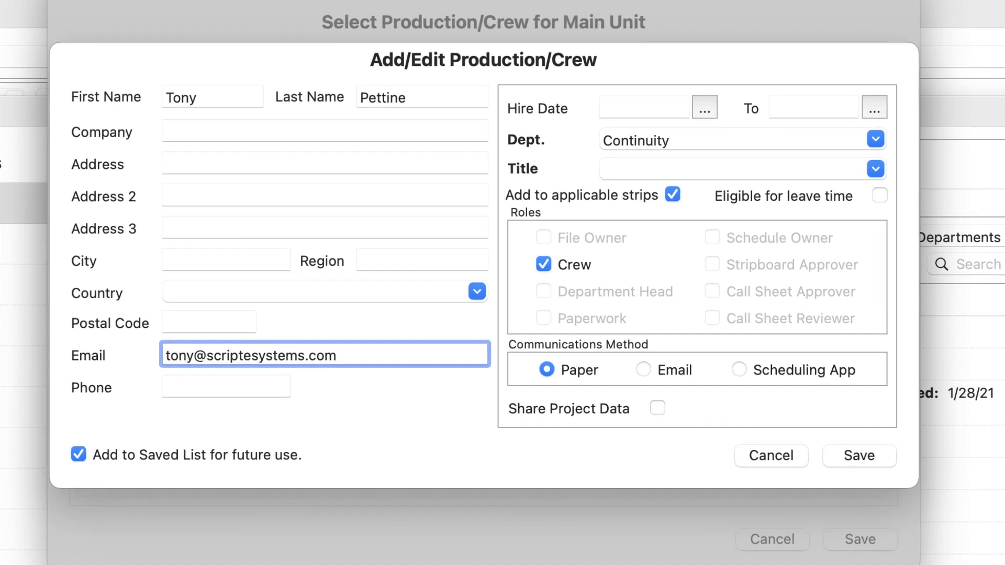
key("Tab")
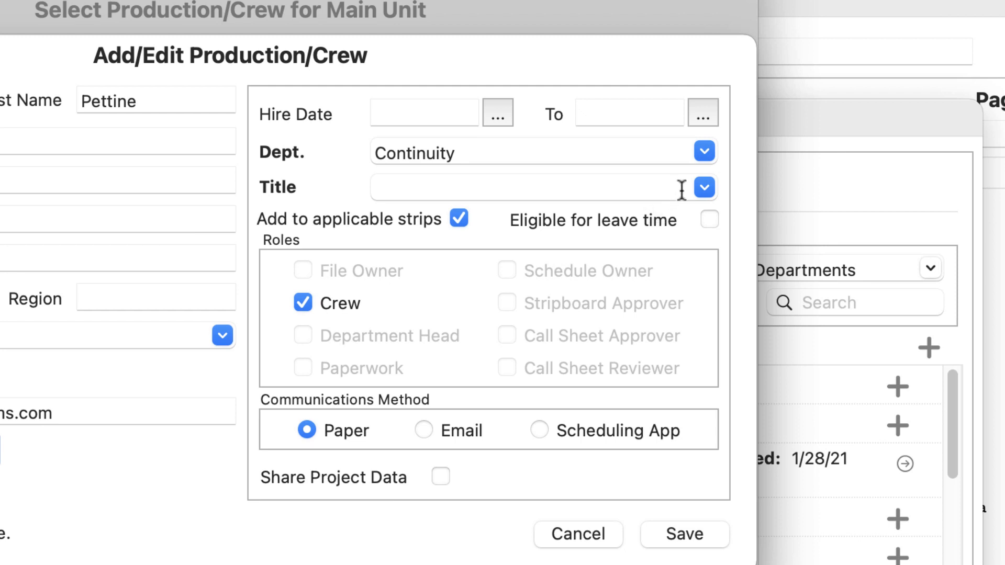
Choose Script Supervisor from the Title dropdown
left_click(704, 188)
left_click(612, 246)
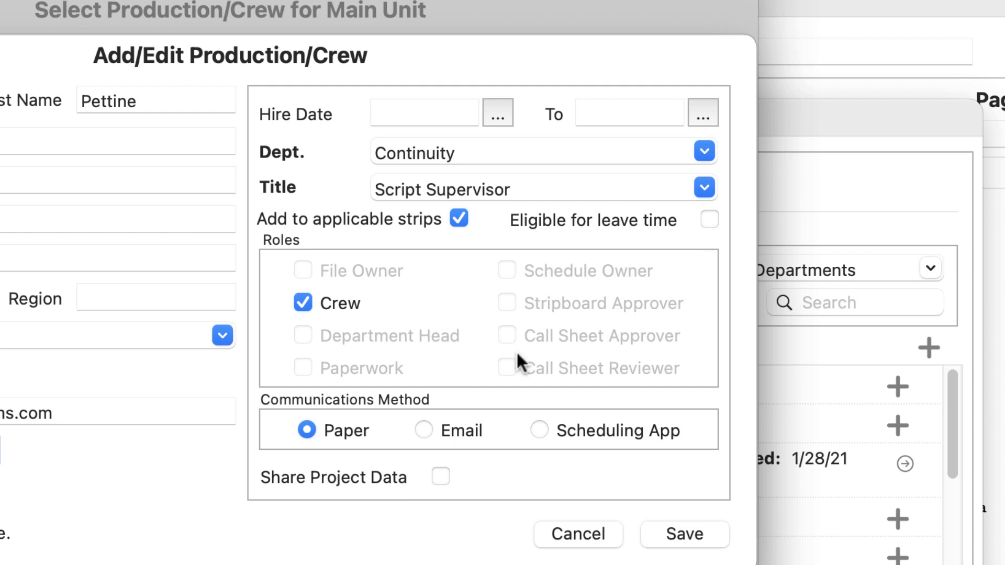
Switch the role from Crew to Department Head and set communication to Scheduling App
left_click(303, 303)
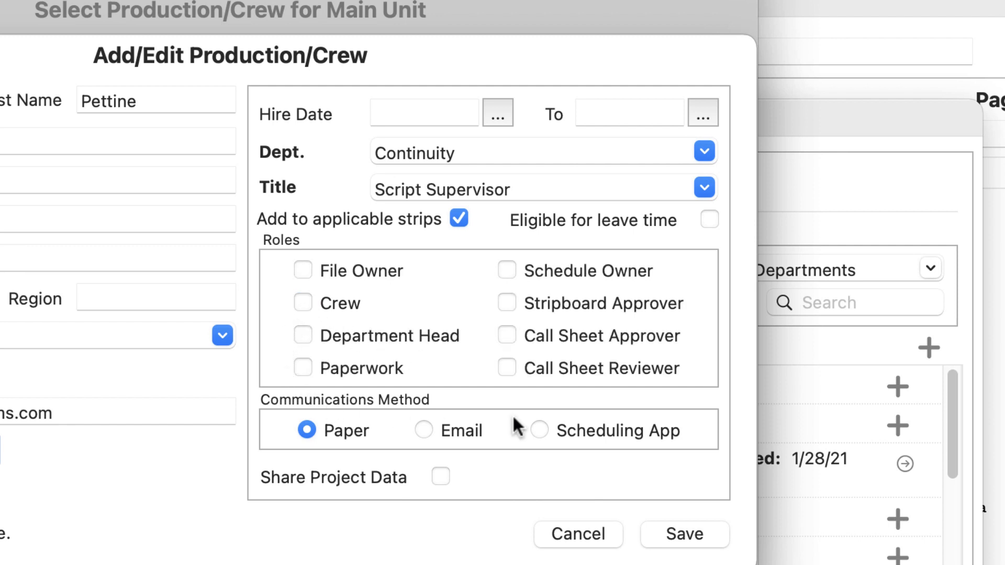
left_click(304, 336)
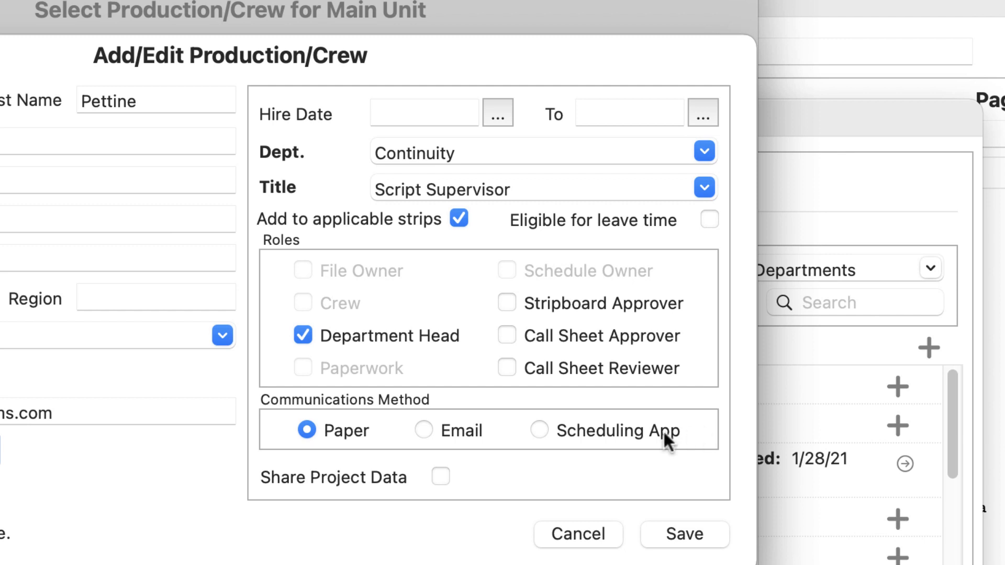
left_click(540, 430)
Save the Script Supervisor's details and add them to the Main Unit
left_click(680, 534)
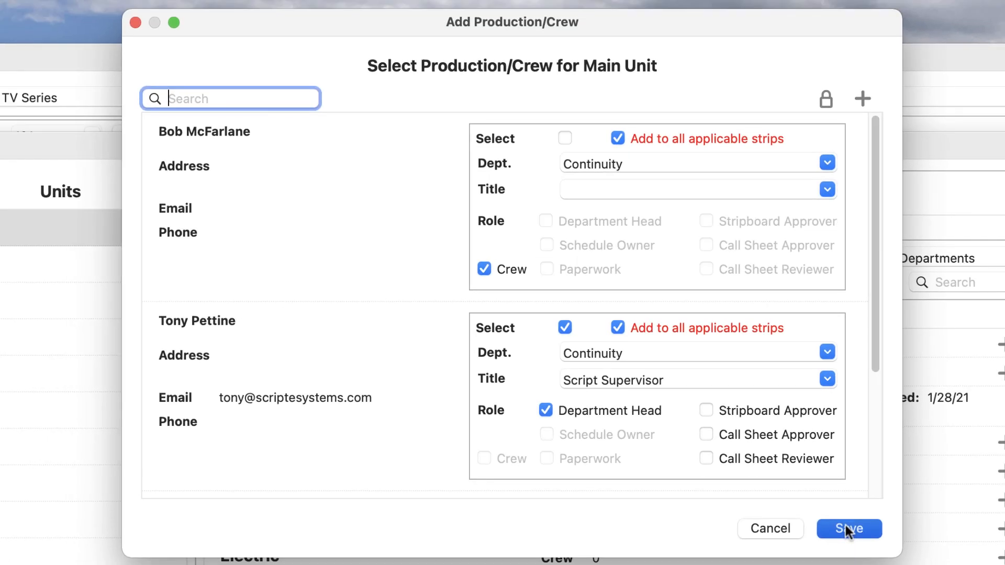
left_click(847, 527)
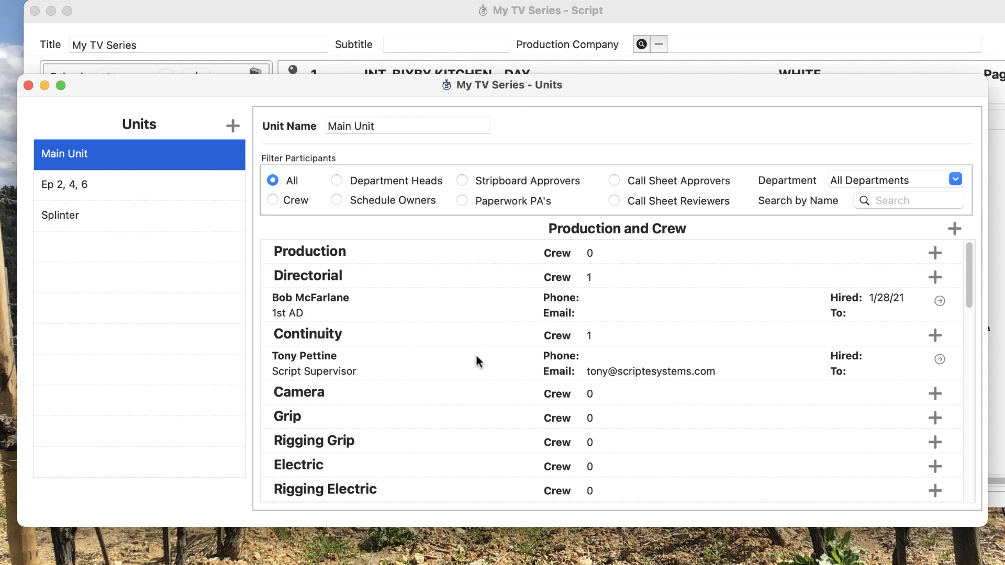
double_click(459, 358)
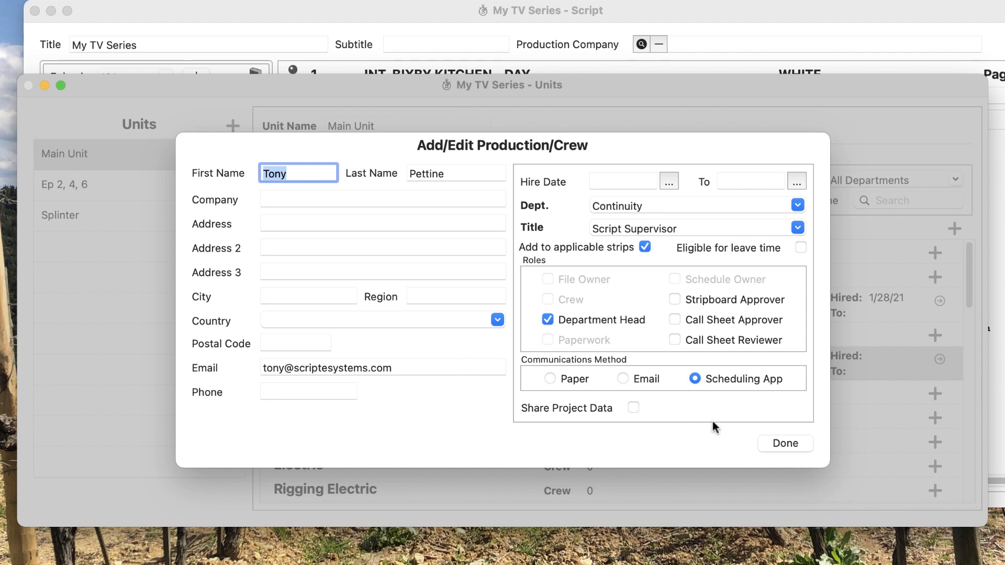
left_click(801, 444)
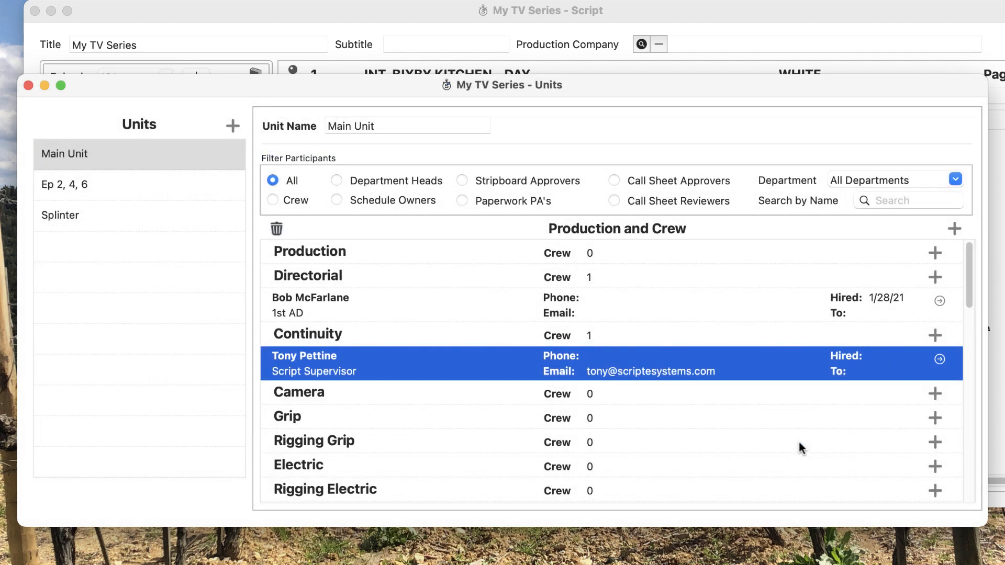
left_click(279, 229)
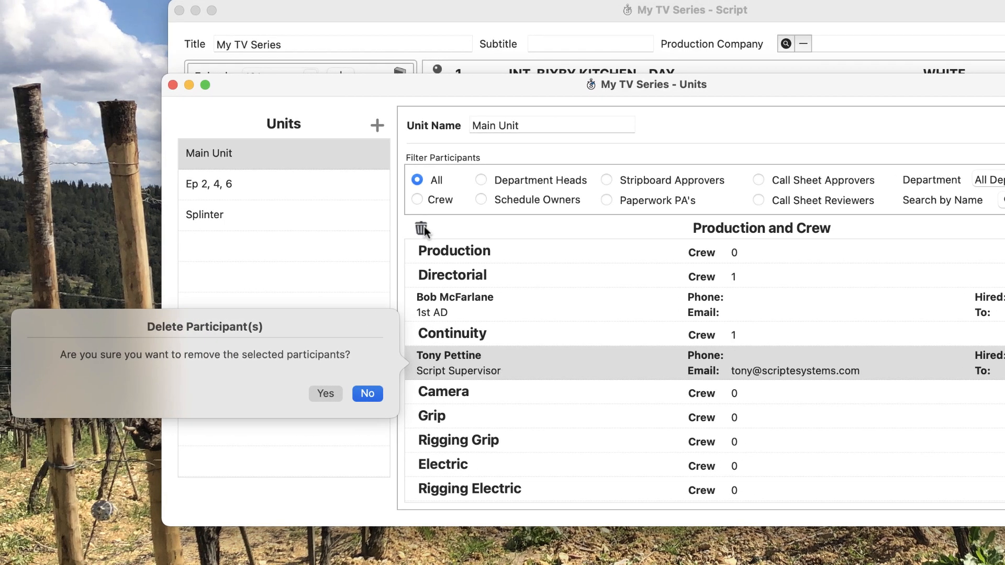
left_click(371, 396)
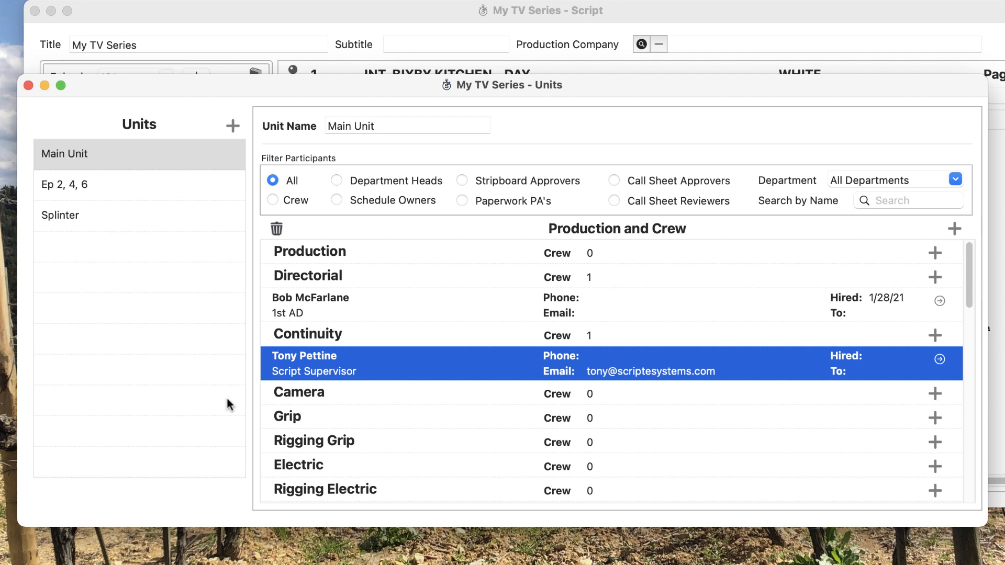
Filter the list to Department Heads only, then close the Units window
left_click(345, 181)
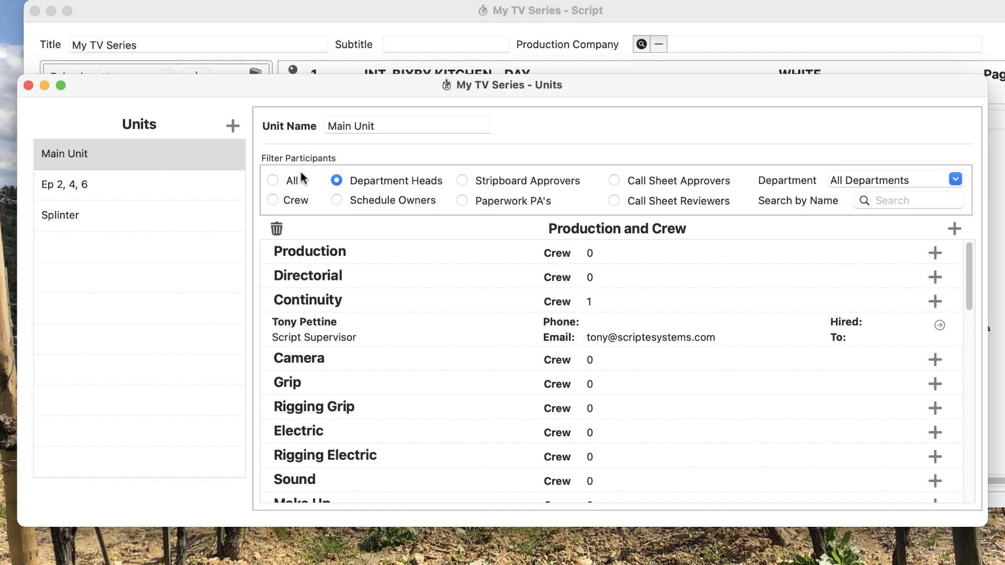
left_click(28, 86)
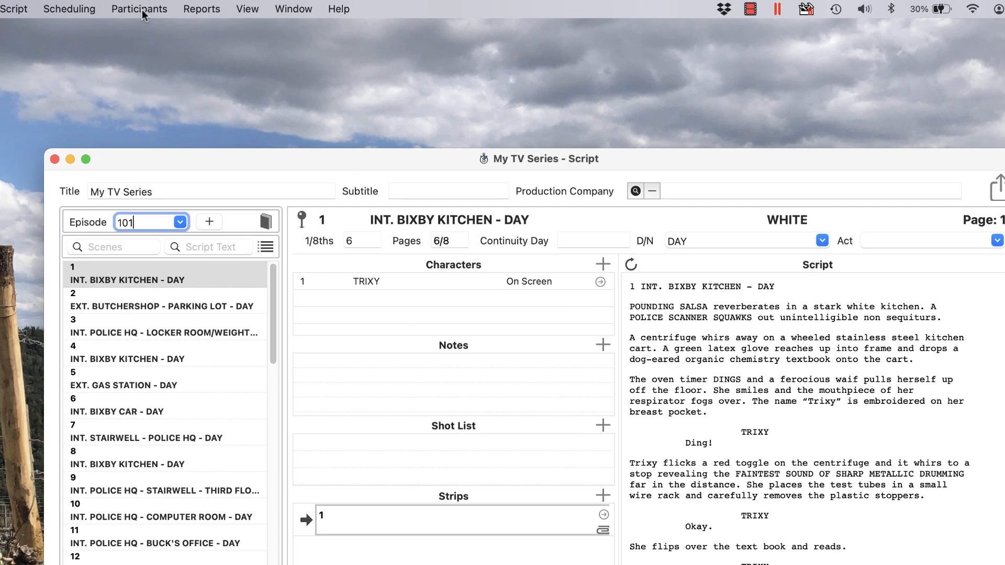
left_click(142, 10)
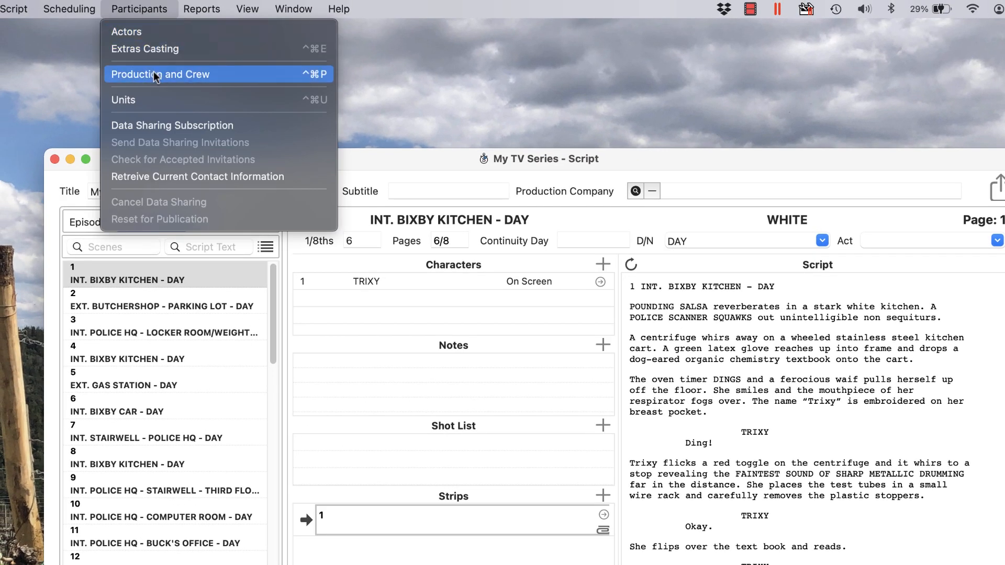
left_click(157, 73)
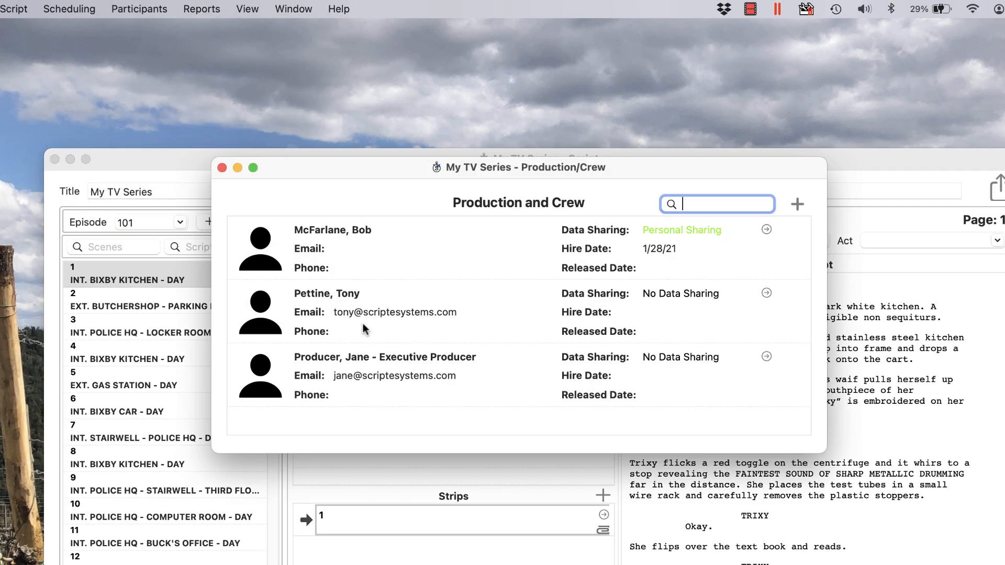
left_click(222, 167)
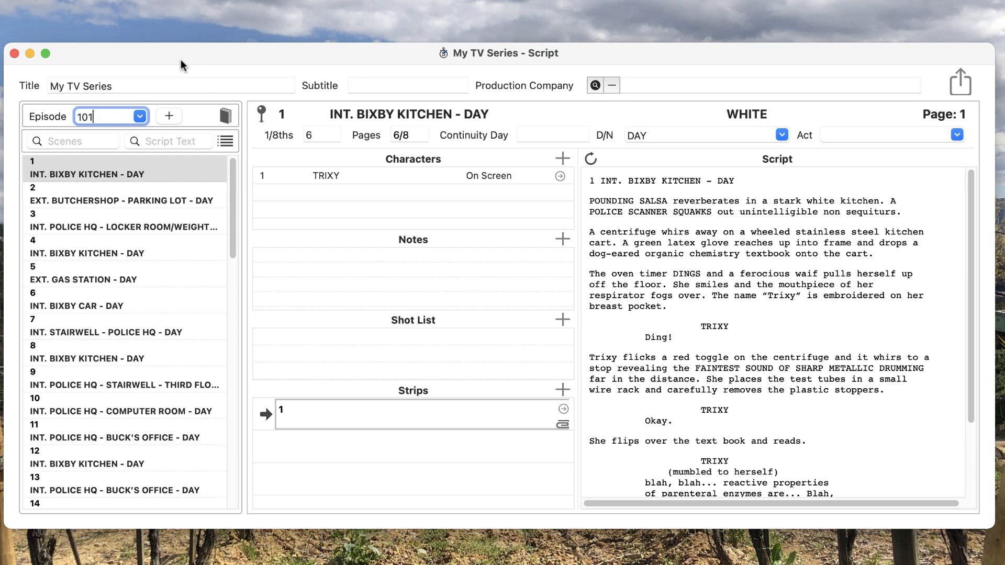
double_click(405, 420)
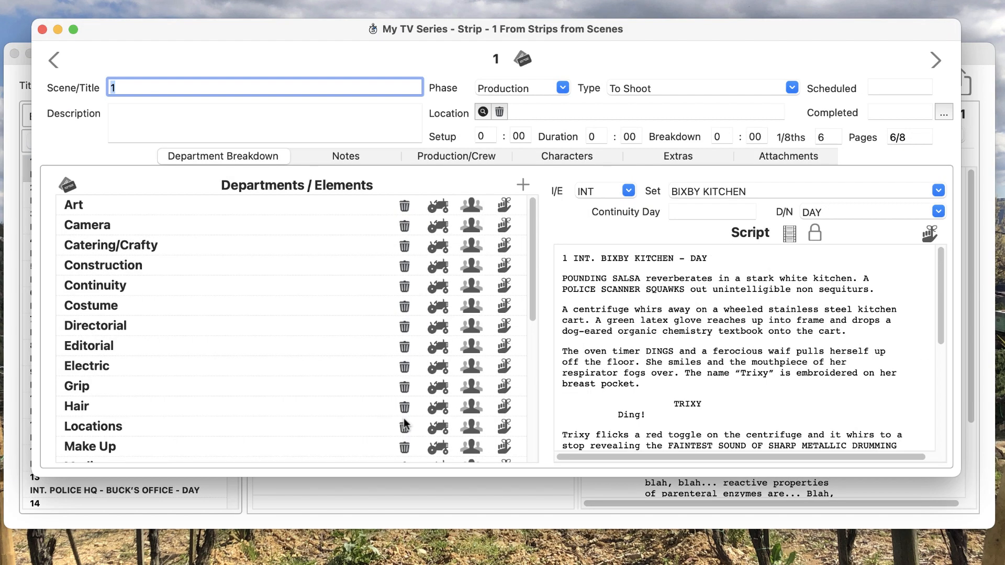
left_click(463, 156)
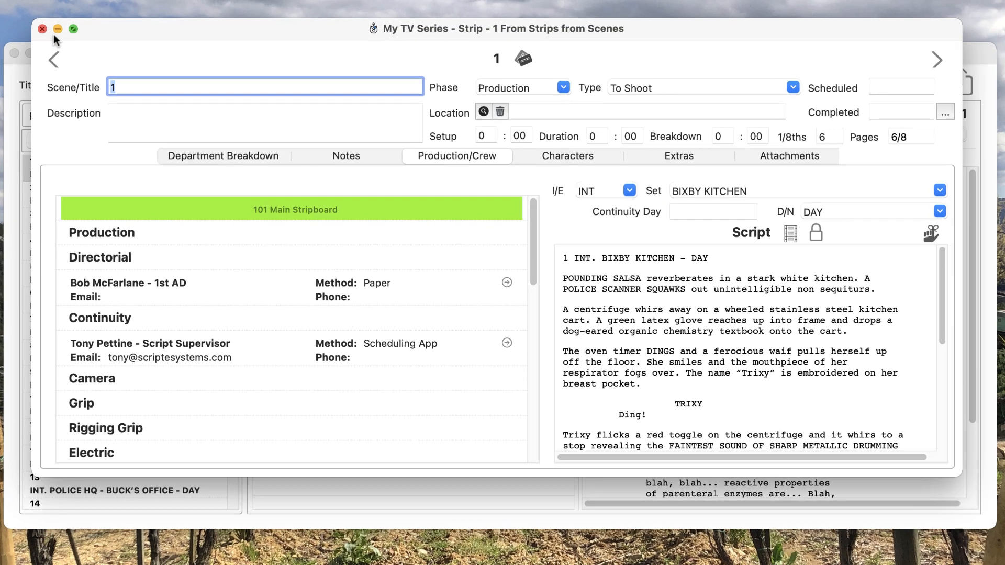
left_click(46, 31)
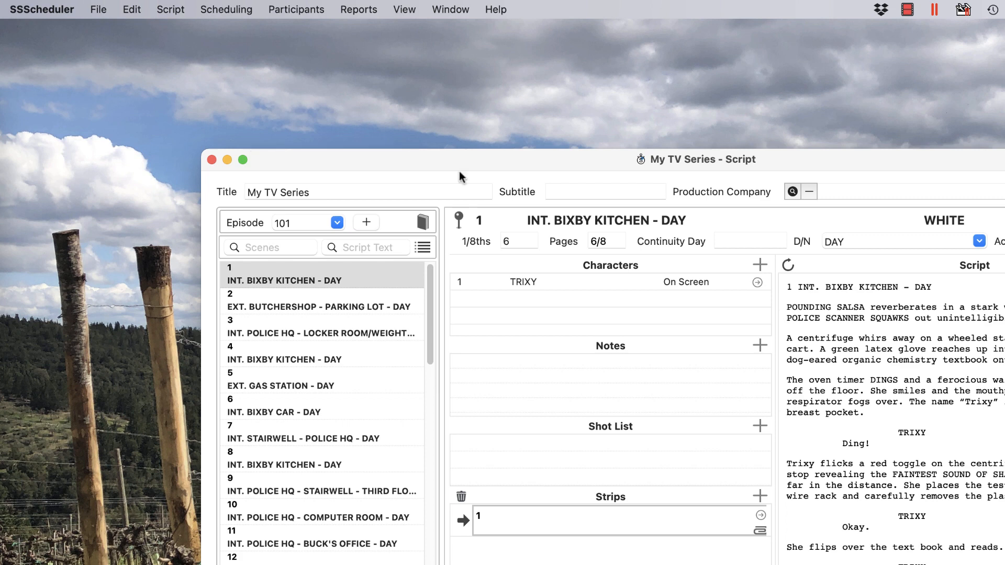
Open Master Departments and reorder it to Production, Directorial, Camera in call-sheet order
left_click(63, 11)
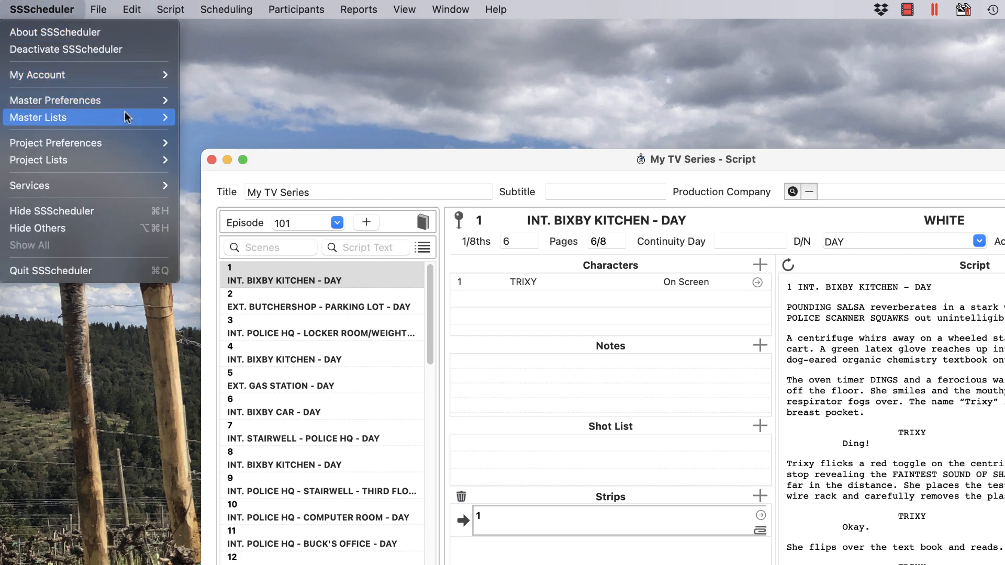
mouse_move(126, 118)
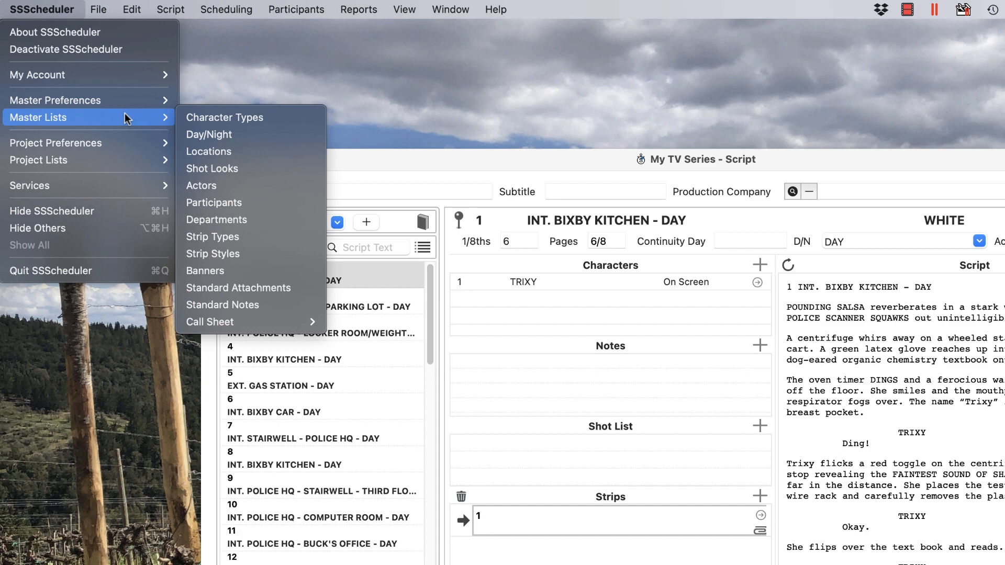
left_click(247, 221)
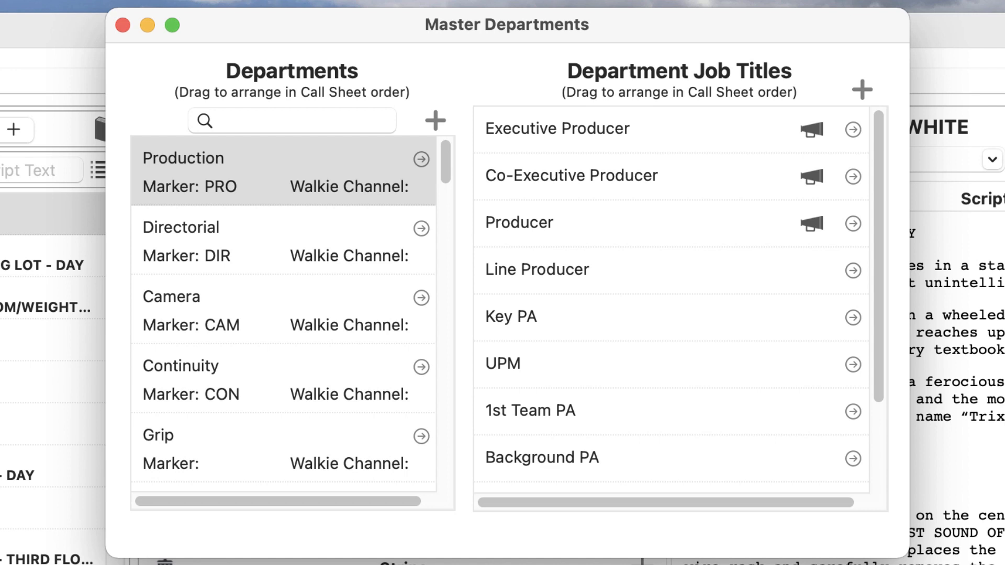
left_click_drag(221, 309, 244, 209)
left_click_drag(256, 313, 265, 216)
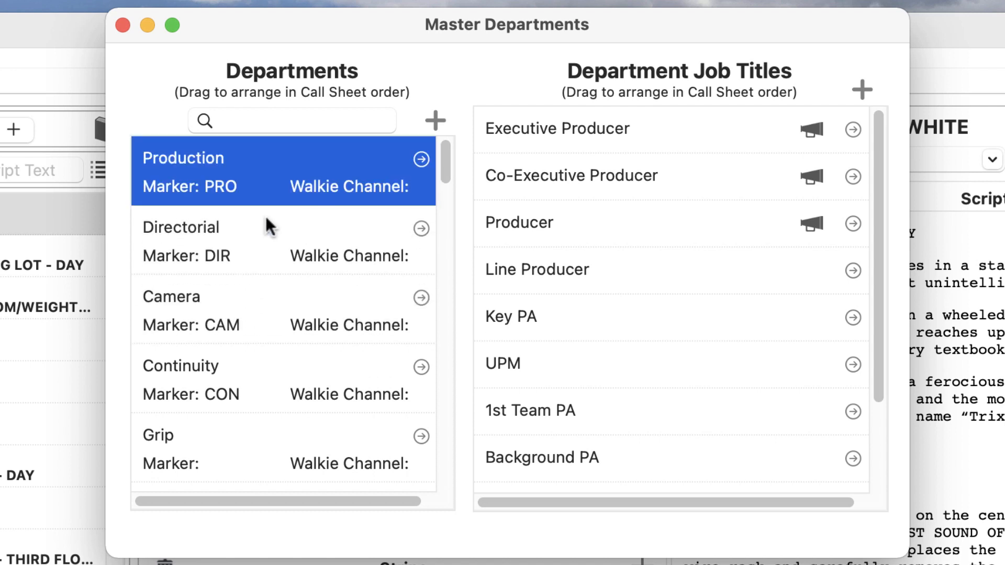
Edit the Camera department (marker CAM, Crew Call) and select its +/- Minutes field
double_click(255, 280)
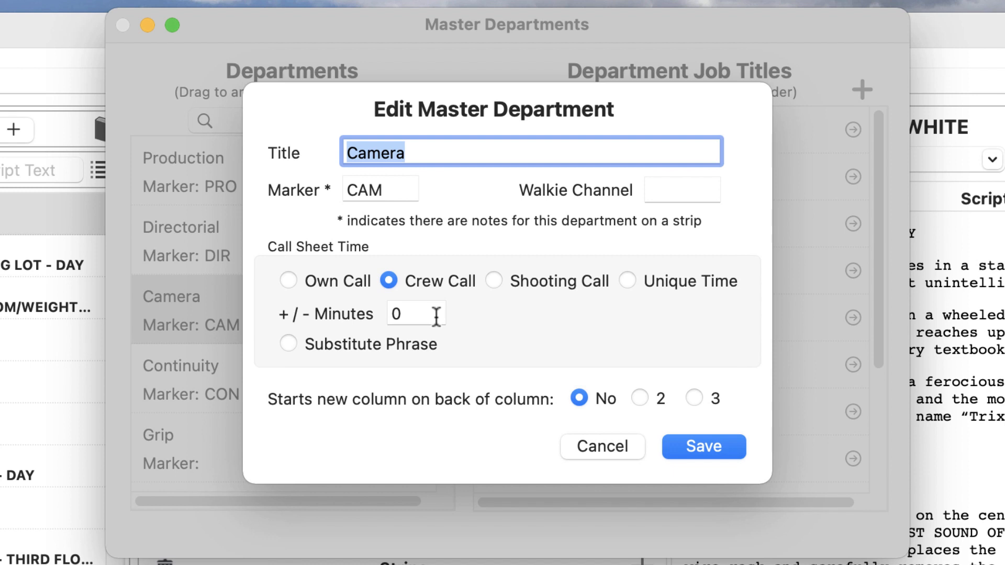
left_click(436, 314)
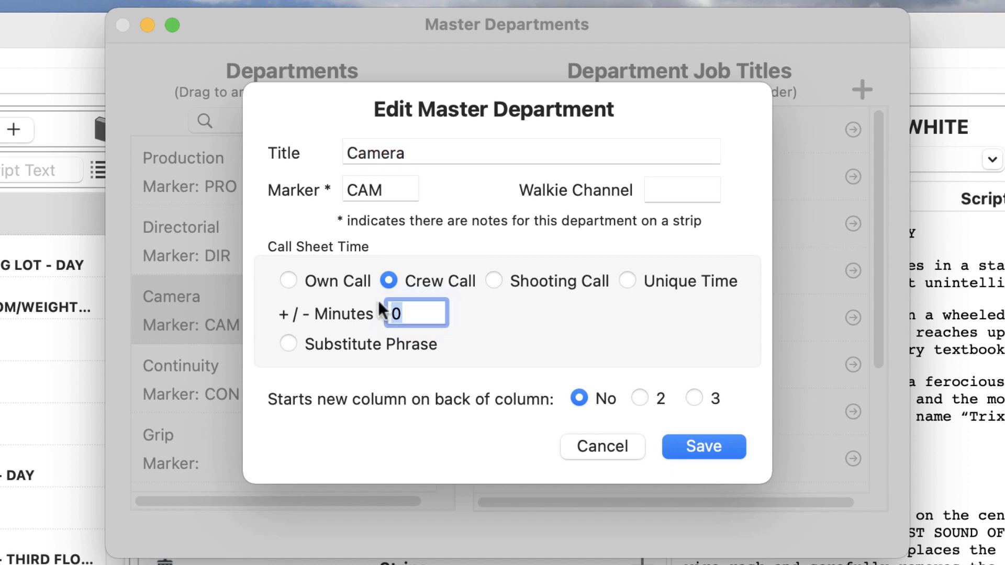
Enter a -30 minute offset for Camera, then cancel the Edit Master Department dialog
key("BackSpace")
type("-30")
key("Tab")
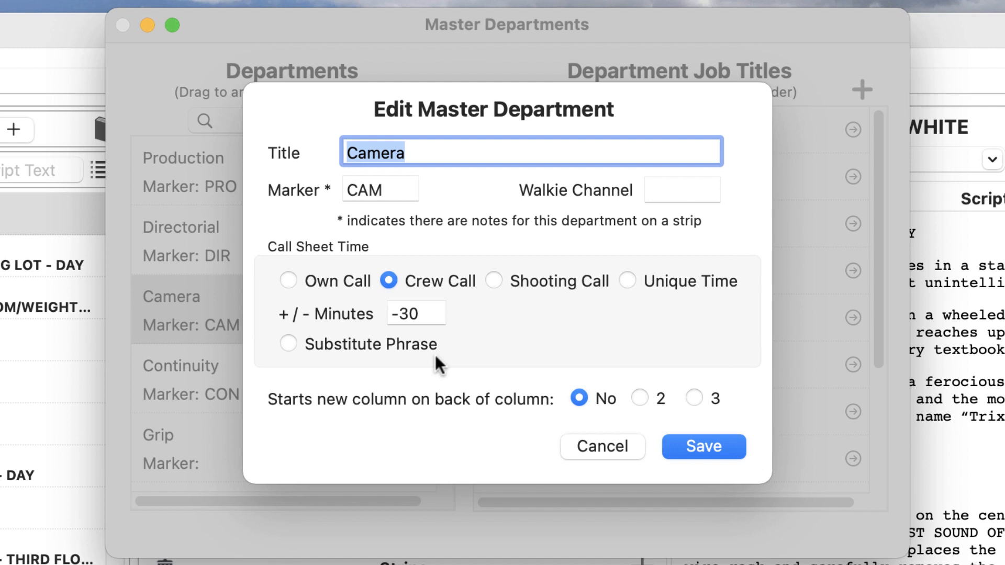
left_click(588, 445)
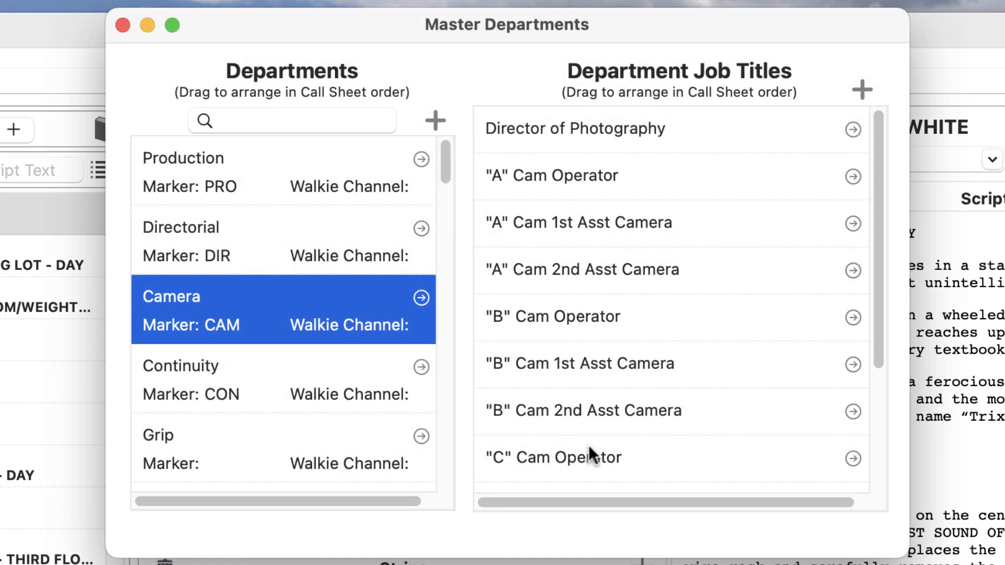
Select Production to list its job titles, from Executive Producer to Background PA
left_click(214, 161)
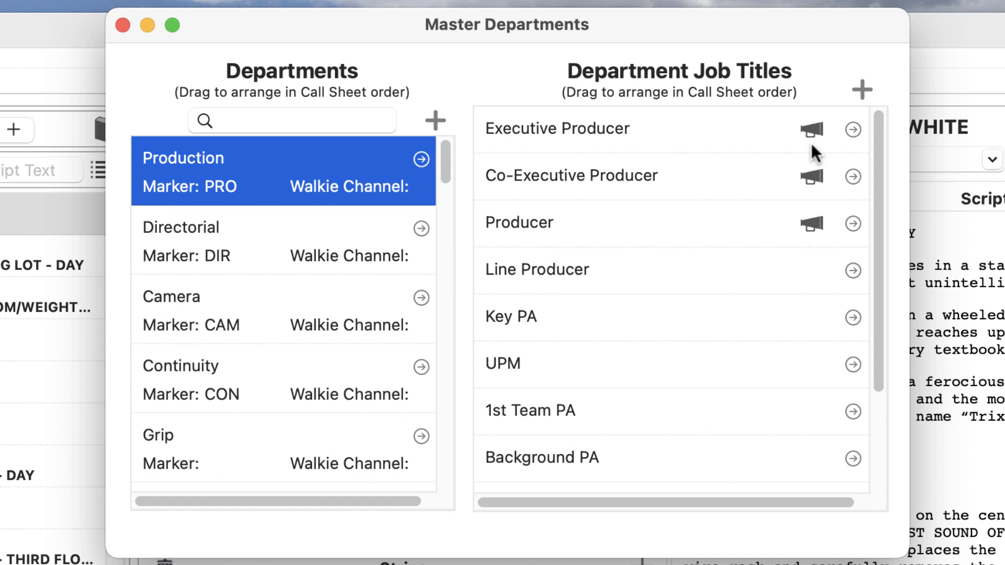
double_click(763, 138)
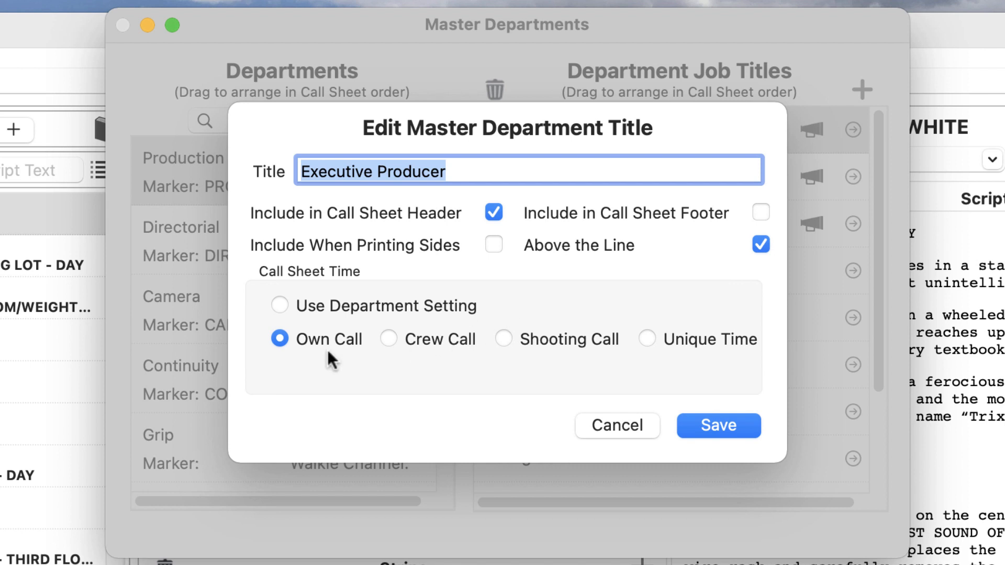
left_click(395, 342)
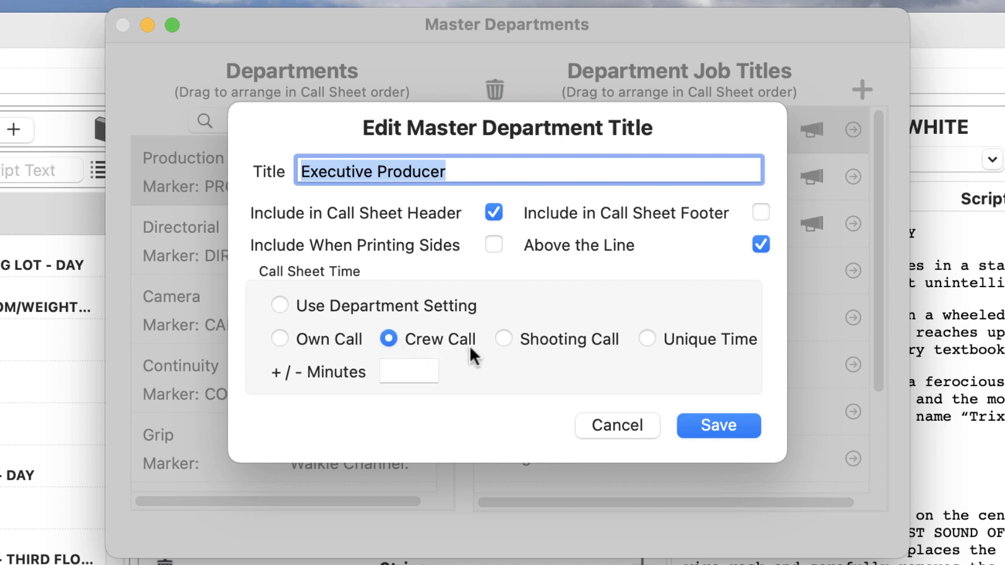
left_click(502, 339)
left_click(598, 423)
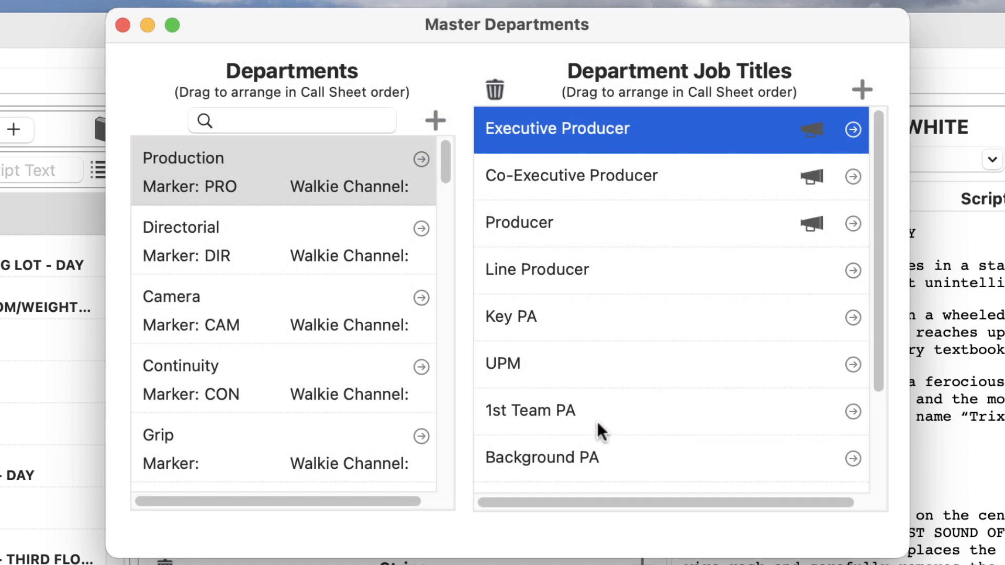